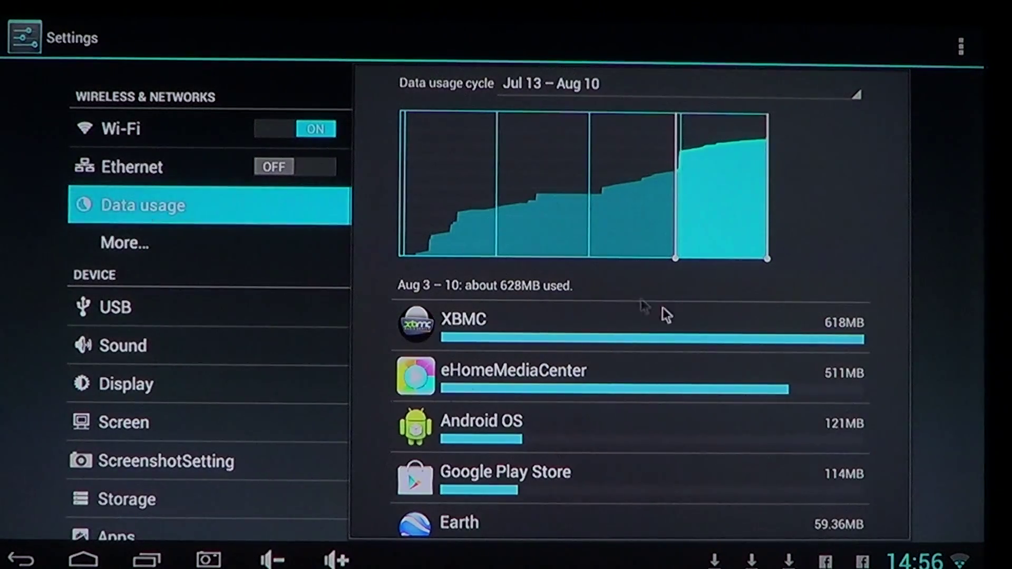
# - Review every app's Aug 3 – 10 usage, then activate the chart's range handles
pyautogui.scroll(-3, 710, 330)
pyautogui.scroll(-8, 710, 331)
pyautogui.scroll(-1, 710, 332)
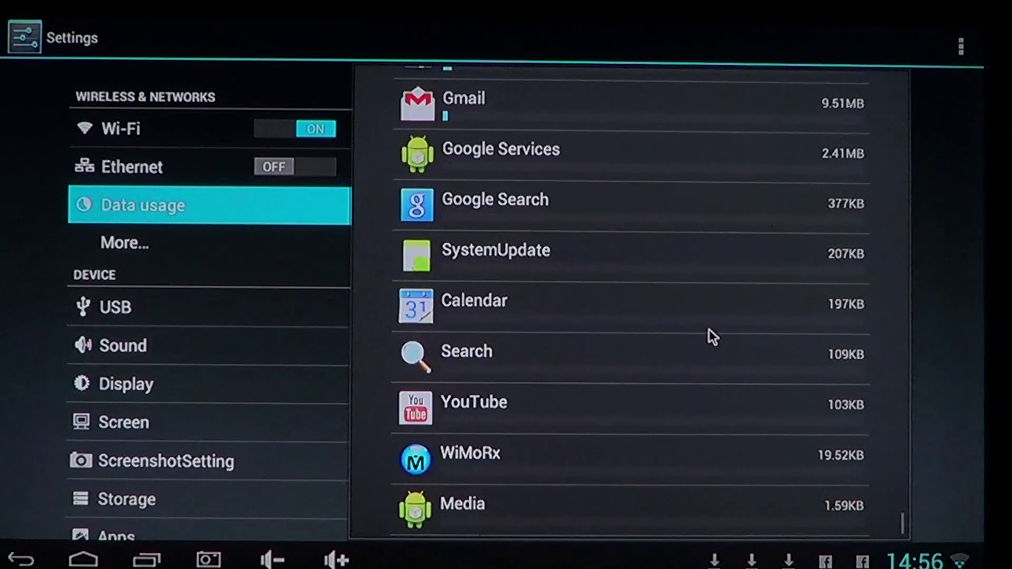
pyautogui.scroll(-1, 709, 331)
pyautogui.scroll(7, 710, 330)
pyautogui.scroll(5, 710, 330)
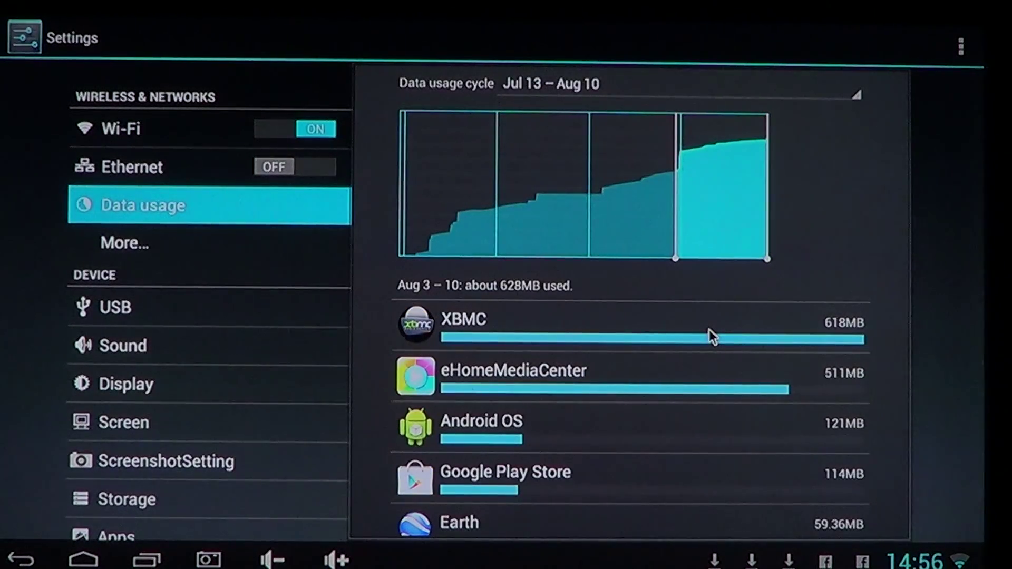
pyautogui.click(732, 210)
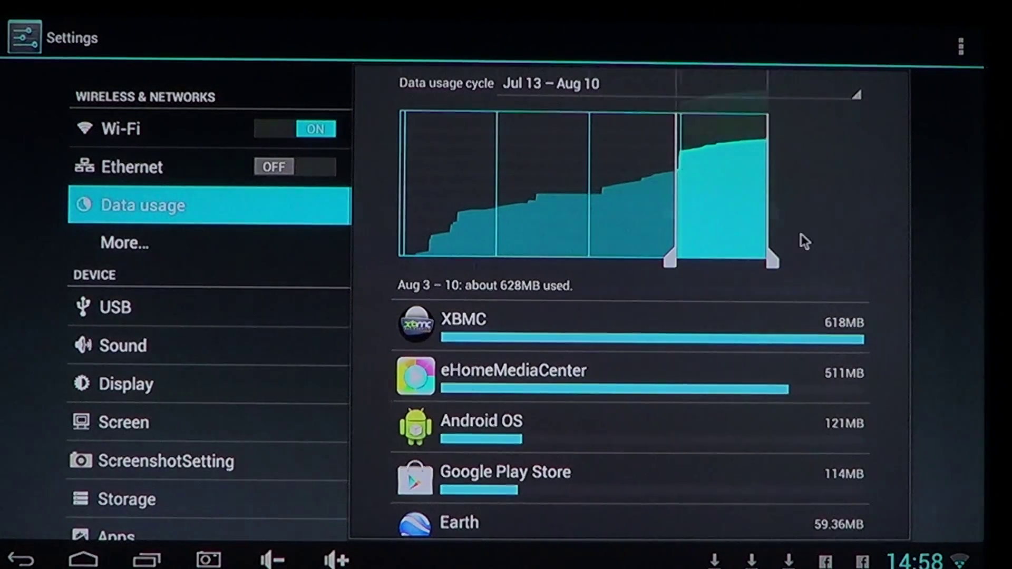
# - Scroll through the app usage list once more
pyautogui.scroll(-3, 802, 237)
pyautogui.scroll(-1, 802, 238)
pyautogui.scroll(-3, 804, 238)
pyautogui.scroll(-2, 801, 235)
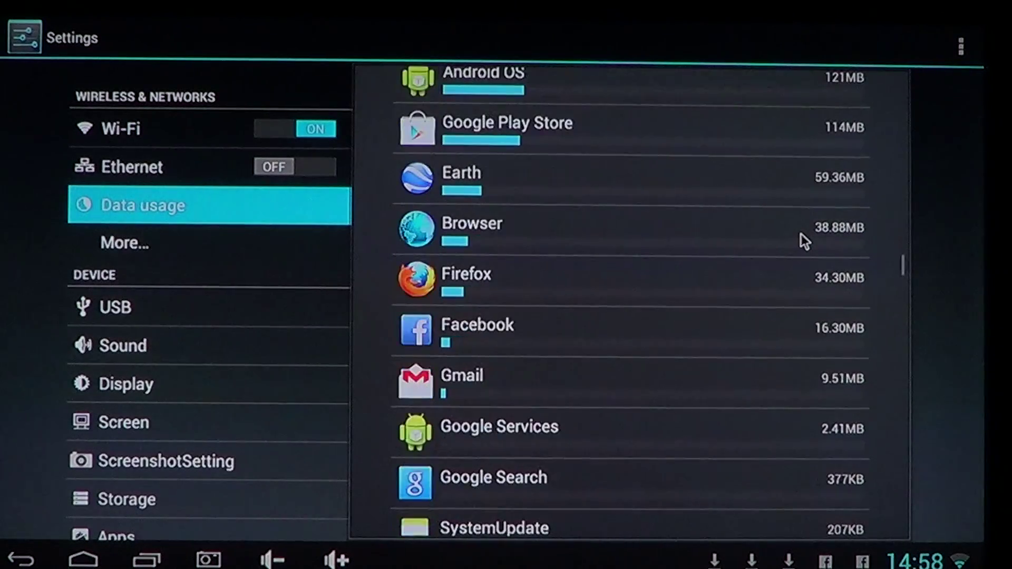
pyautogui.scroll(-5, 801, 235)
pyautogui.scroll(15, 801, 234)
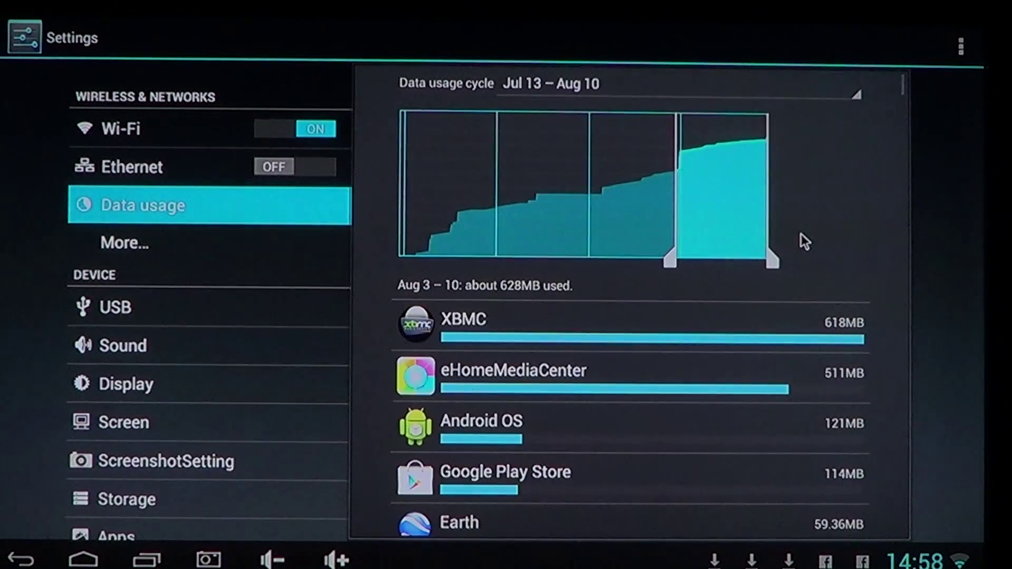
# - Switch the data usage cycle to Jun 15 – Jul 13
pyautogui.click(860, 101)
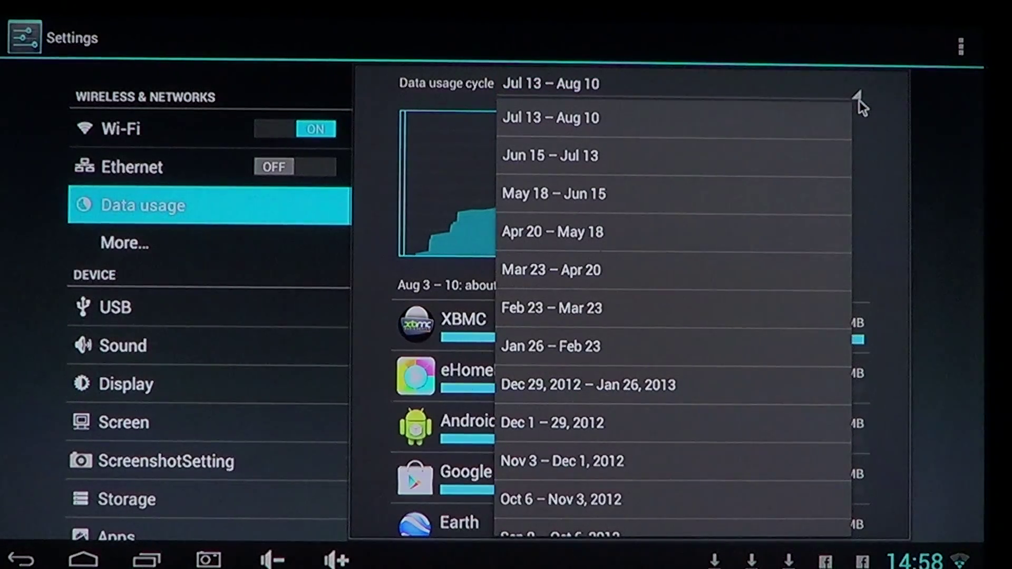
pyautogui.click(792, 167)
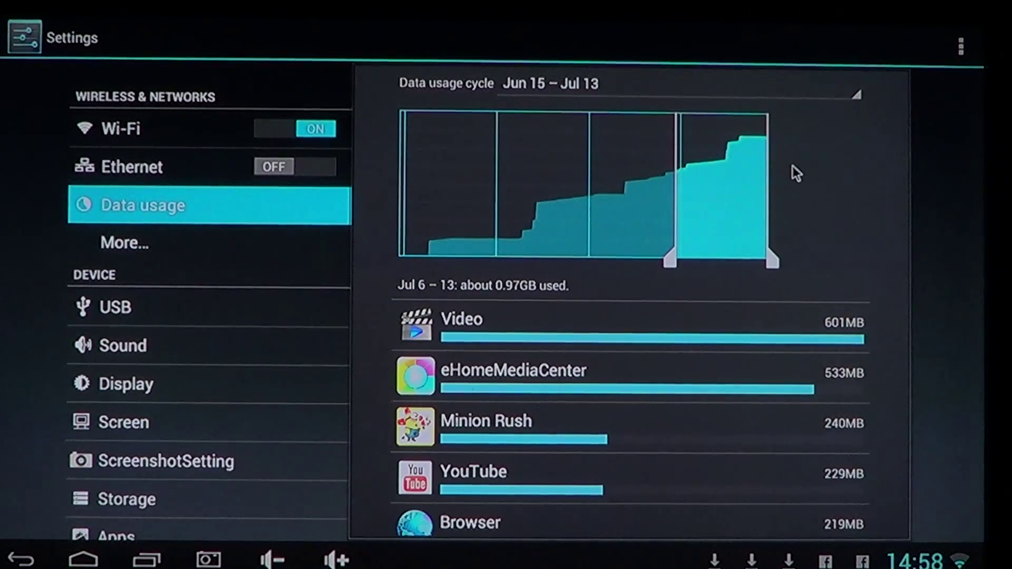
pyautogui.click(962, 47)
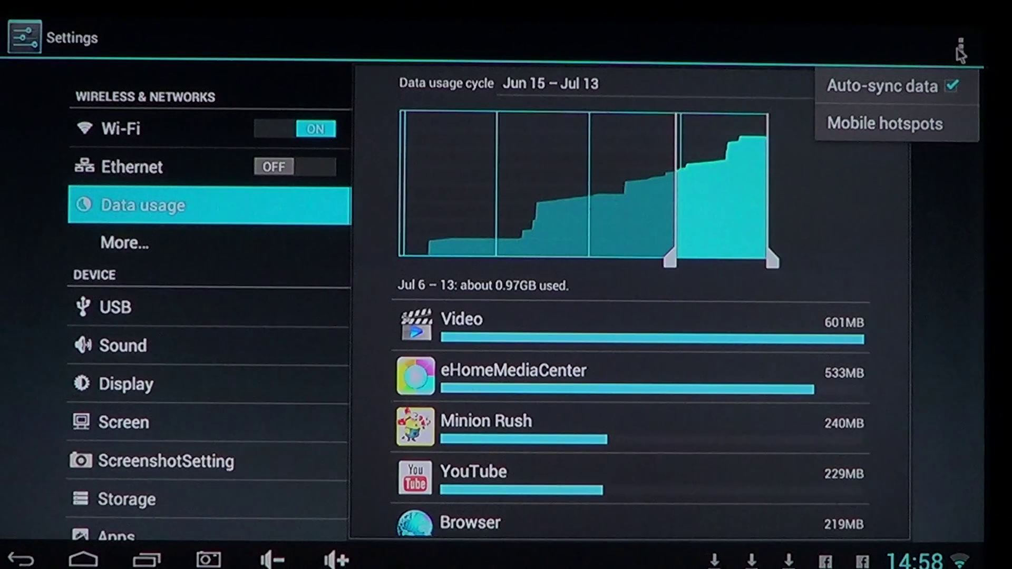
pyautogui.click(864, 170)
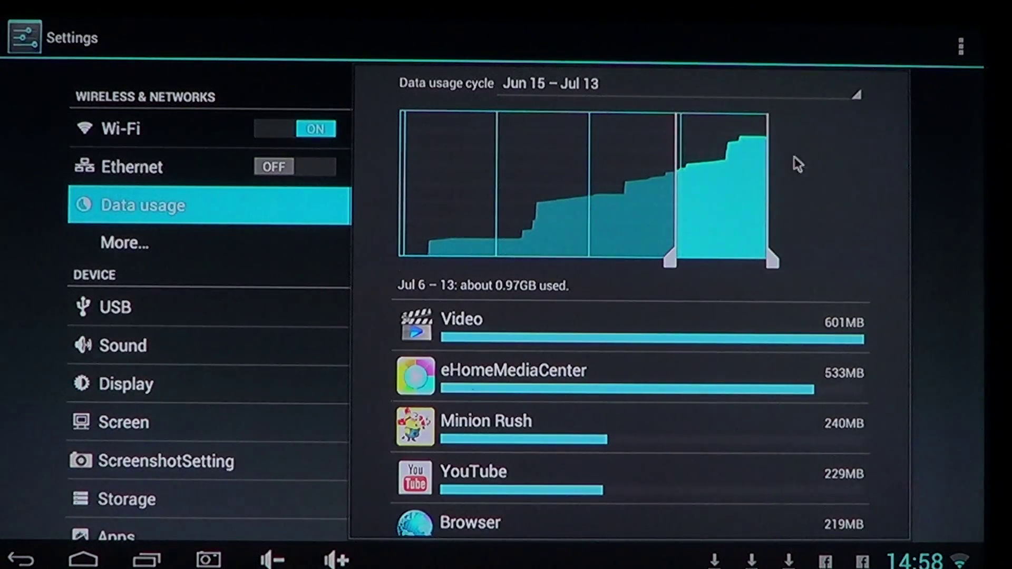
pyautogui.scroll(-10, 815, 173)
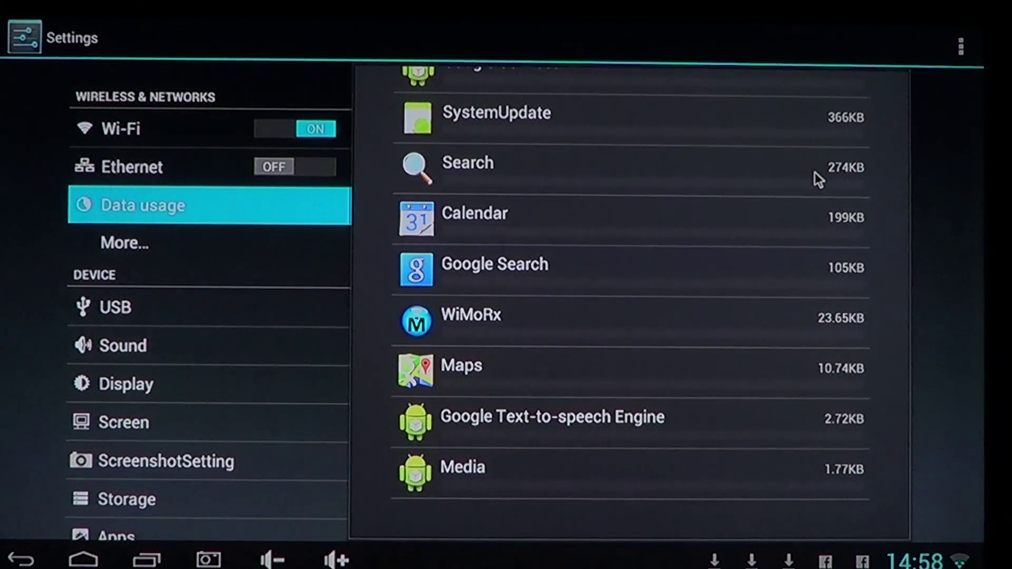
pyautogui.scroll(10, 816, 173)
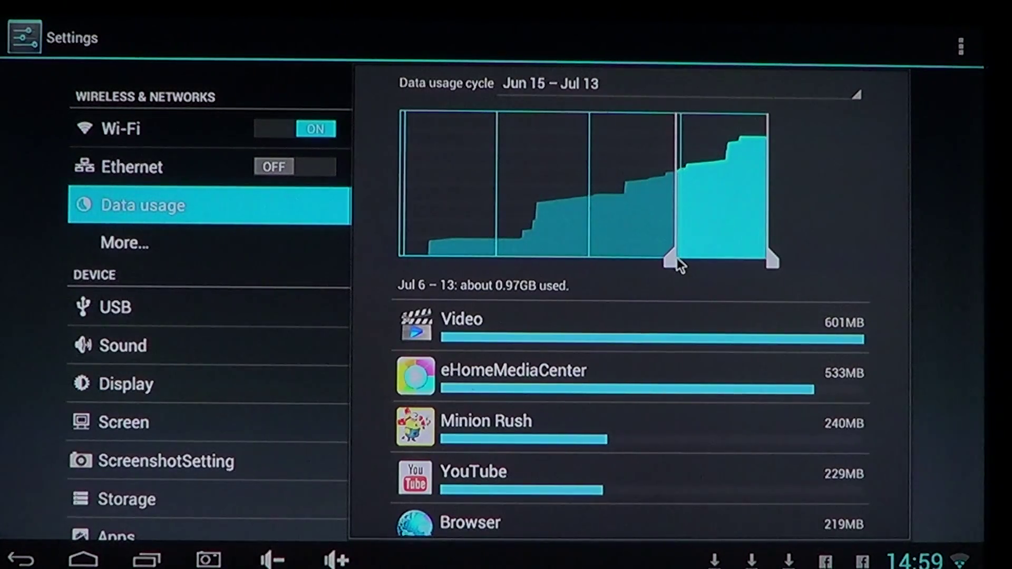
# - Extend the range to the whole Jun 15 – Jul 13 cycle (about 3.40GB), then return home
pyautogui.moveTo(677, 259); pyautogui.dragTo(383, 254)
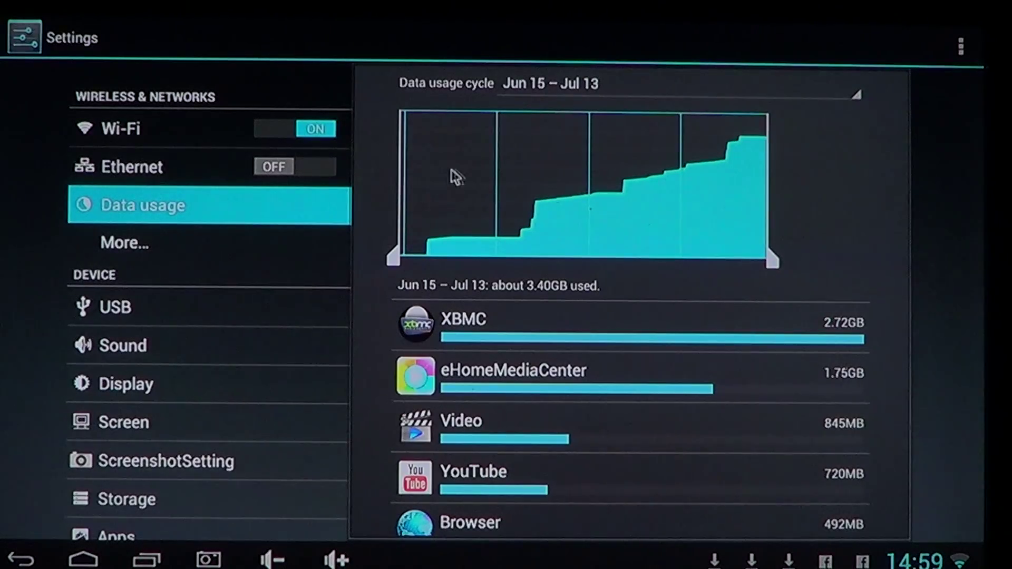
pyautogui.rightClick(509, 212)
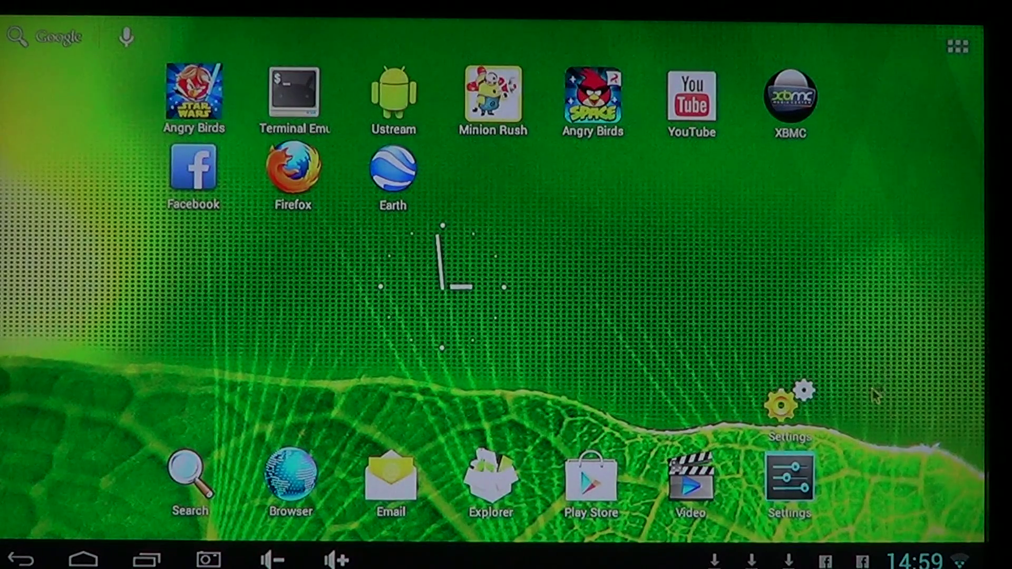
# - Reopen Settings and go to Data usage for the Jul 13 – Aug 10 cycle
pyautogui.click(791, 475)
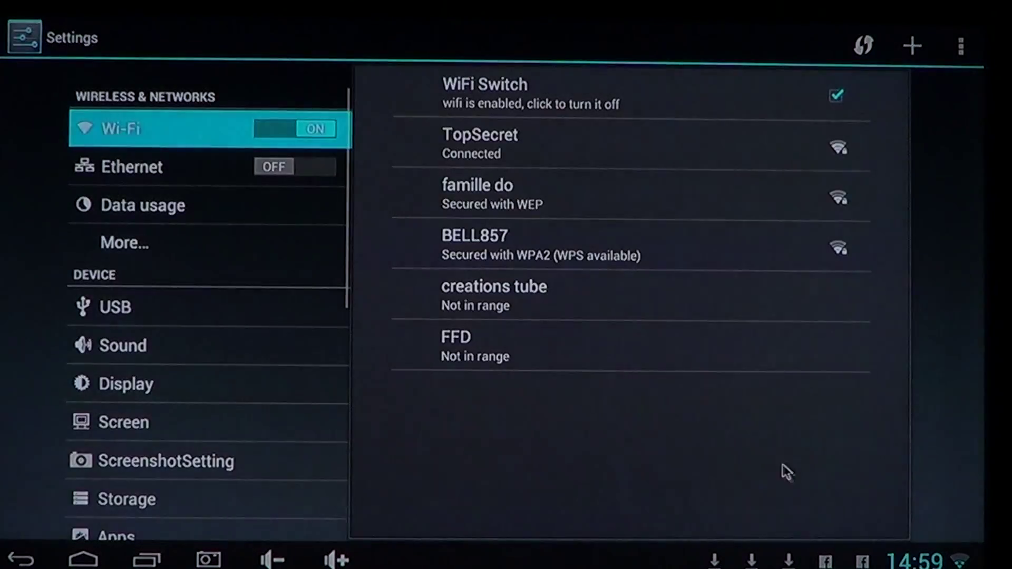
pyautogui.click(154, 208)
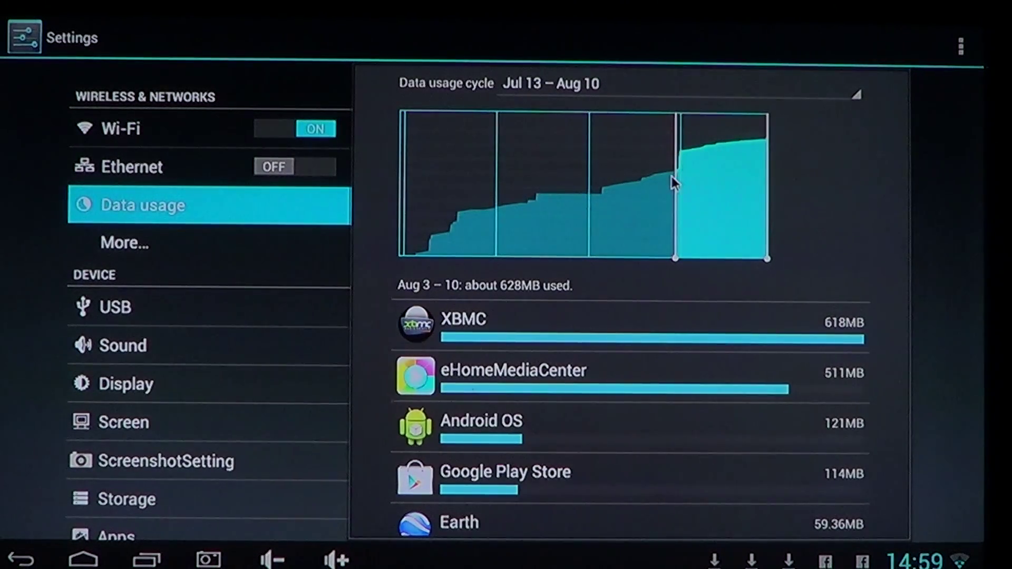
# - Move the range start back to Jul 13, totalling about 2.18GB
pyautogui.moveTo(677, 258); pyautogui.dragTo(642, 262)
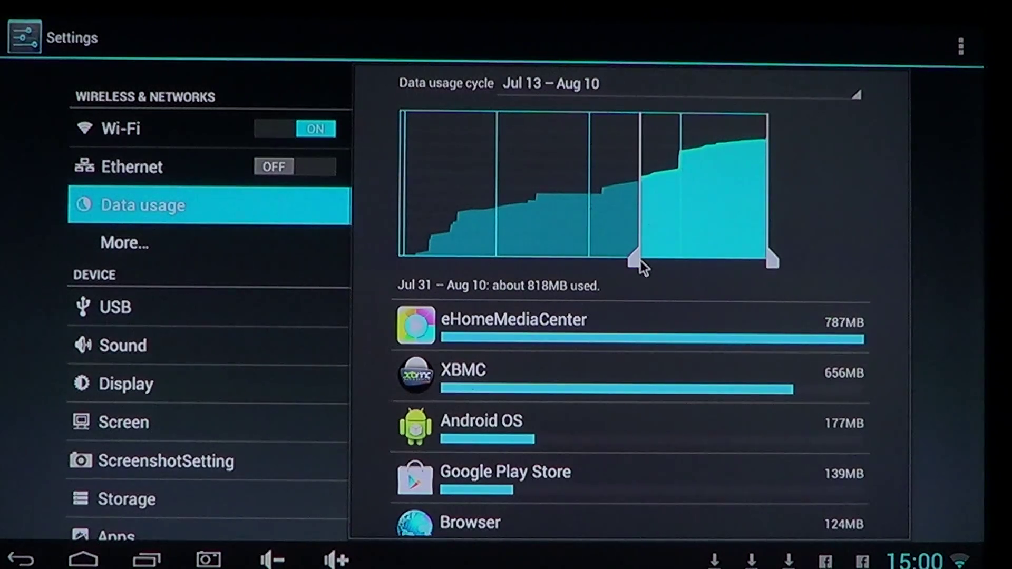
pyautogui.moveTo(639, 261)
pyautogui.mouseDown()
pyautogui.moveTo(443, 260)
pyautogui.moveTo(358, 280)
pyautogui.mouseUp()
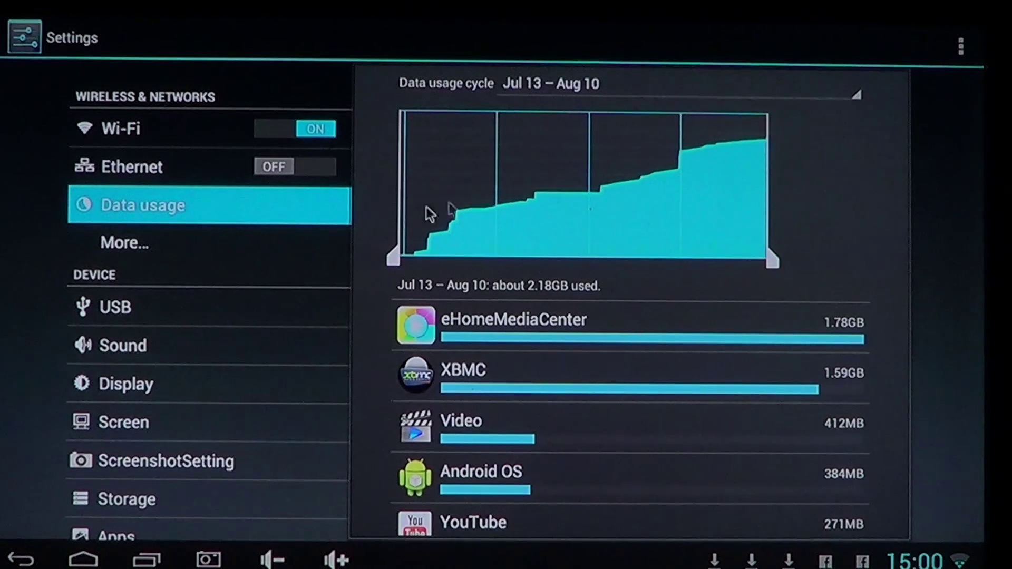
# - Switch to the Jun 15 – Jul 13 cycle and widen the range to the full cycle
pyautogui.click(858, 101)
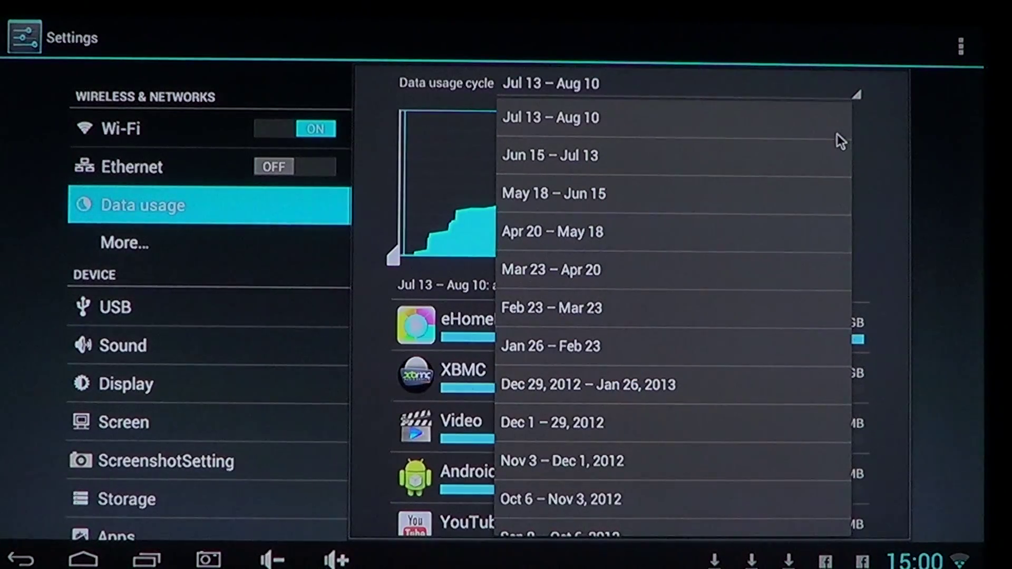
pyautogui.click(838, 134)
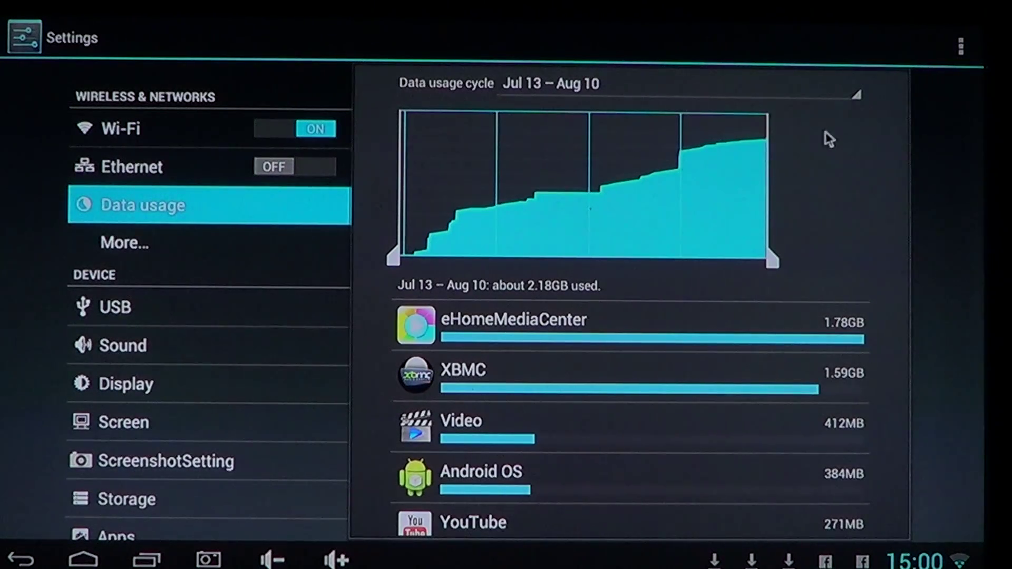
pyautogui.click(858, 100)
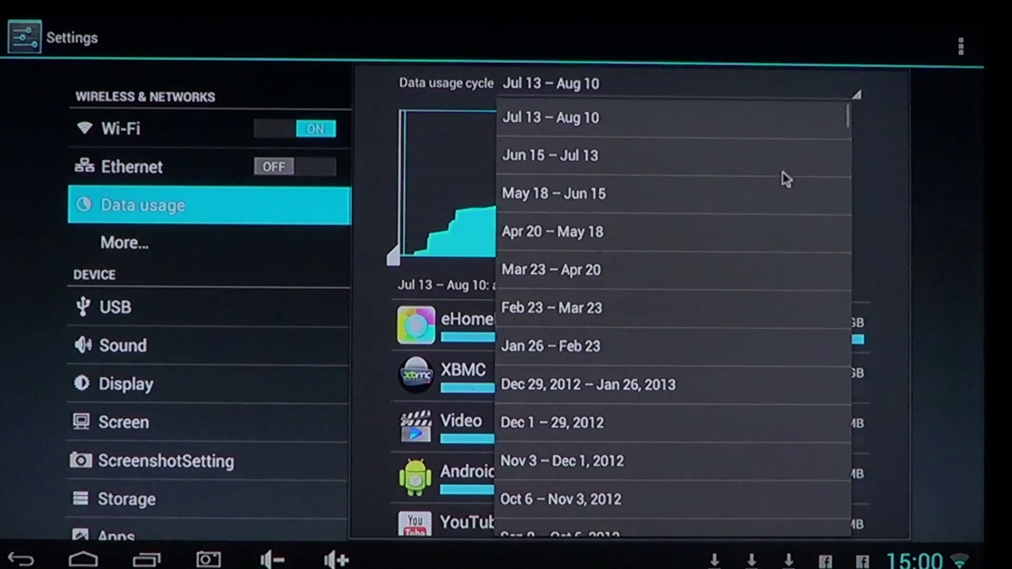
pyautogui.click(797, 165)
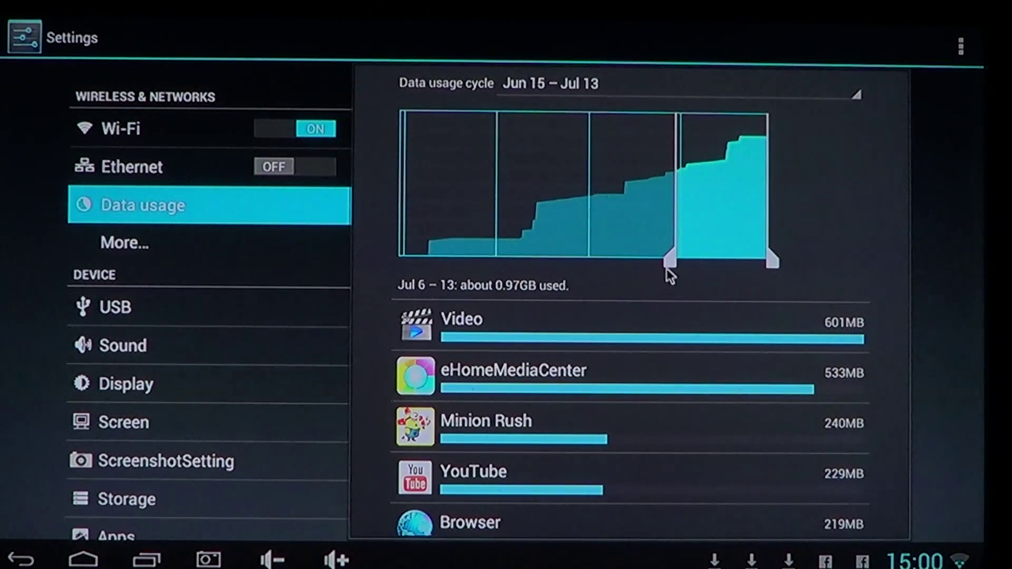
pyautogui.moveTo(666, 268); pyautogui.dragTo(391, 291)
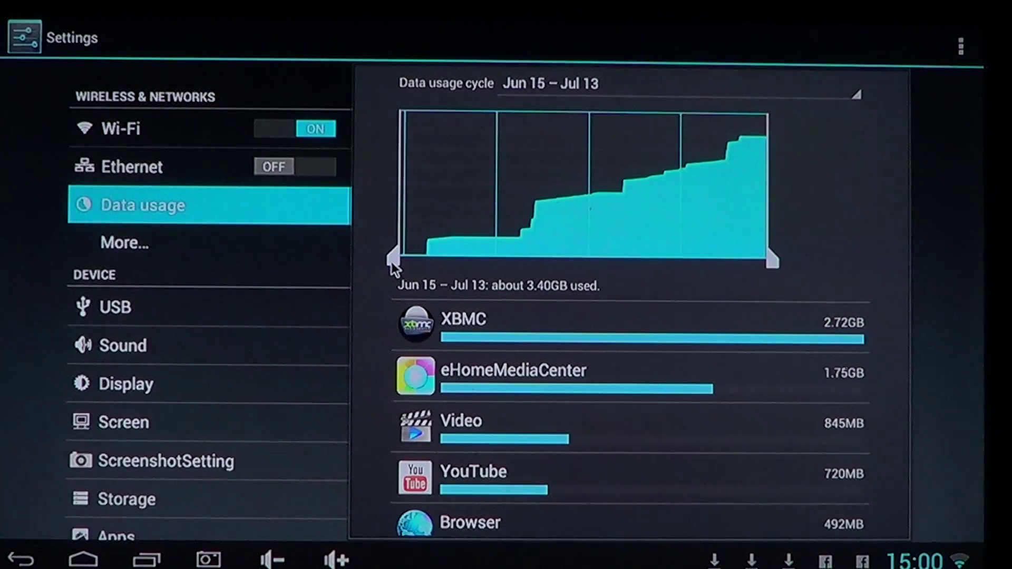
# - Narrow the Jun 15 – Jul 13 range to Jul 6 – 13, about 0.99GB
pyautogui.moveTo(391, 261); pyautogui.dragTo(609, 230)
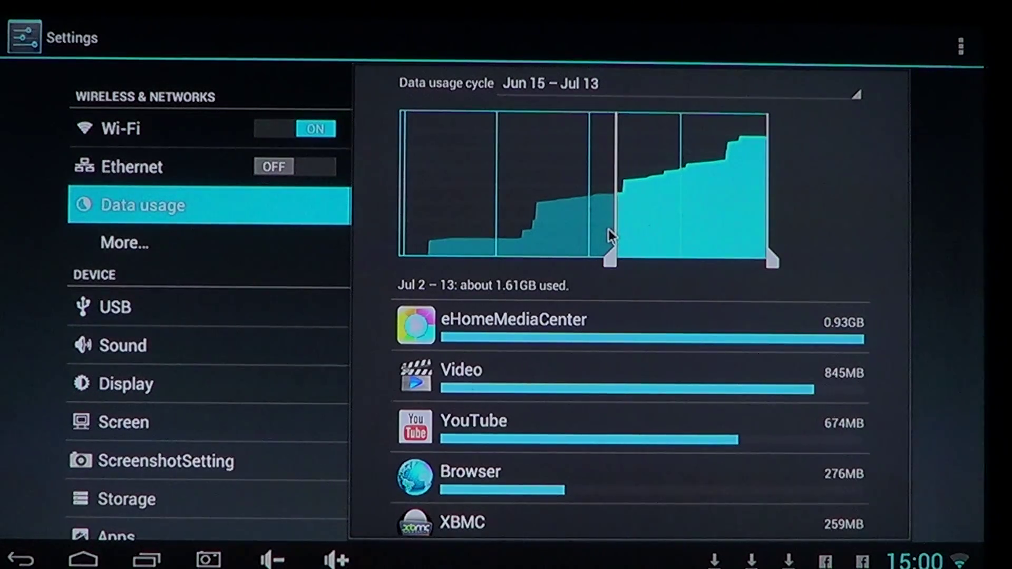
pyautogui.moveTo(609, 260); pyautogui.dragTo(129, 297)
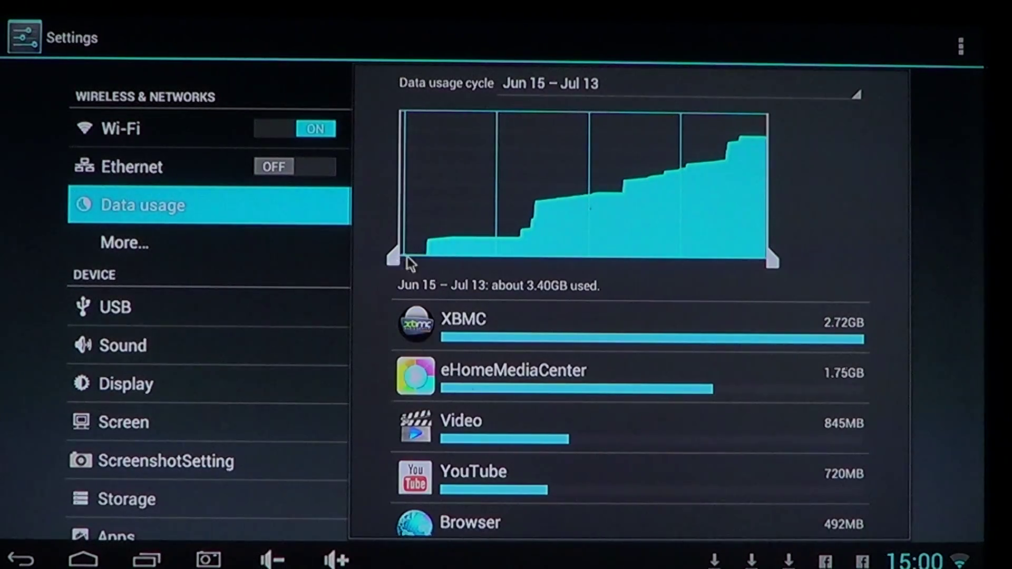
pyautogui.moveTo(411, 262)
pyautogui.mouseDown()
pyautogui.moveTo(660, 237)
pyautogui.moveTo(648, 238)
pyautogui.mouseUp()
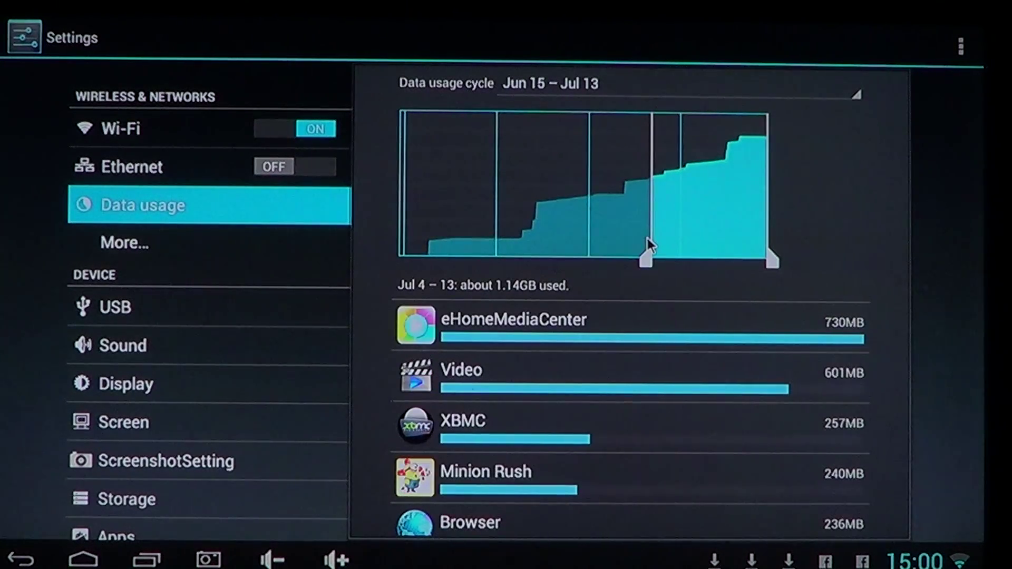
pyautogui.moveTo(649, 244); pyautogui.dragTo(670, 241)
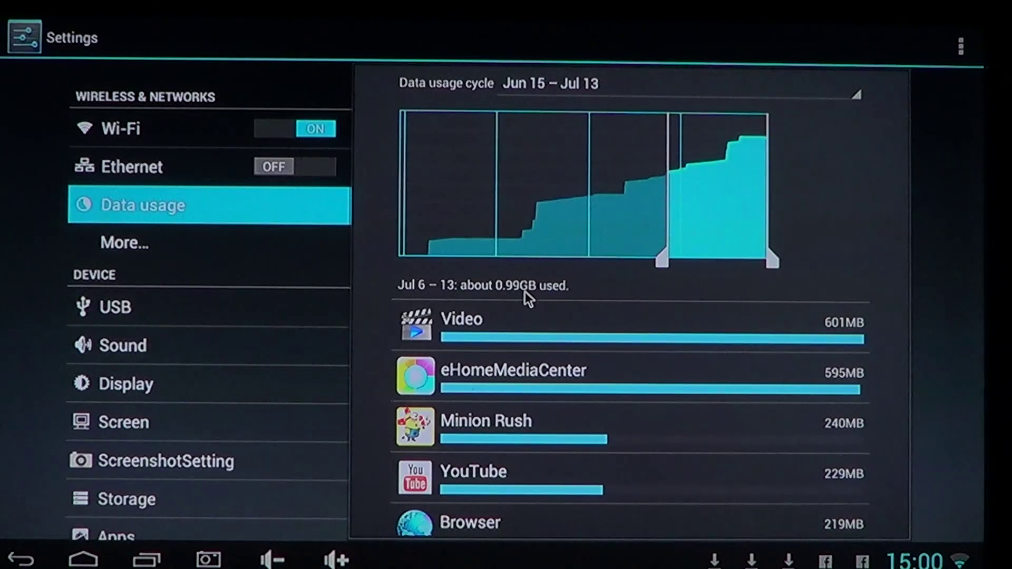
pyautogui.click(854, 96)
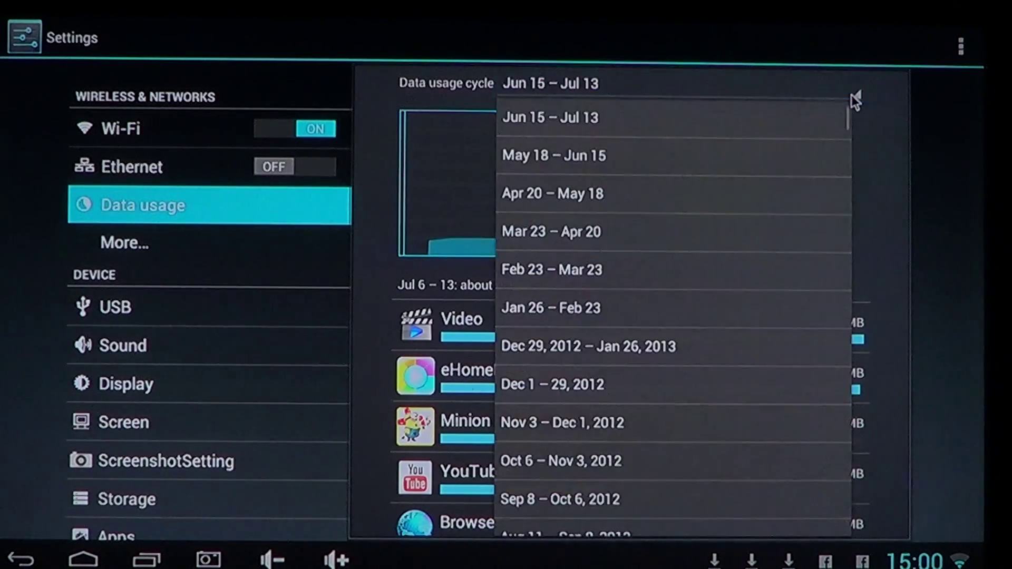
# - Return to the Jul 13 – Aug 10 cycle, with Aug 3 – 10 at about 628MB
pyautogui.click(802, 118)
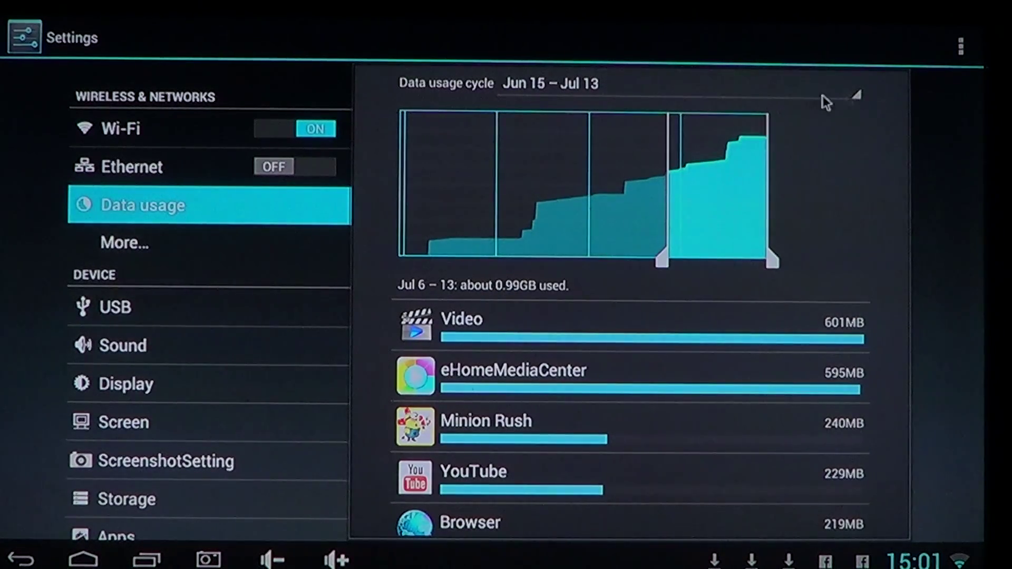
pyautogui.click(854, 99)
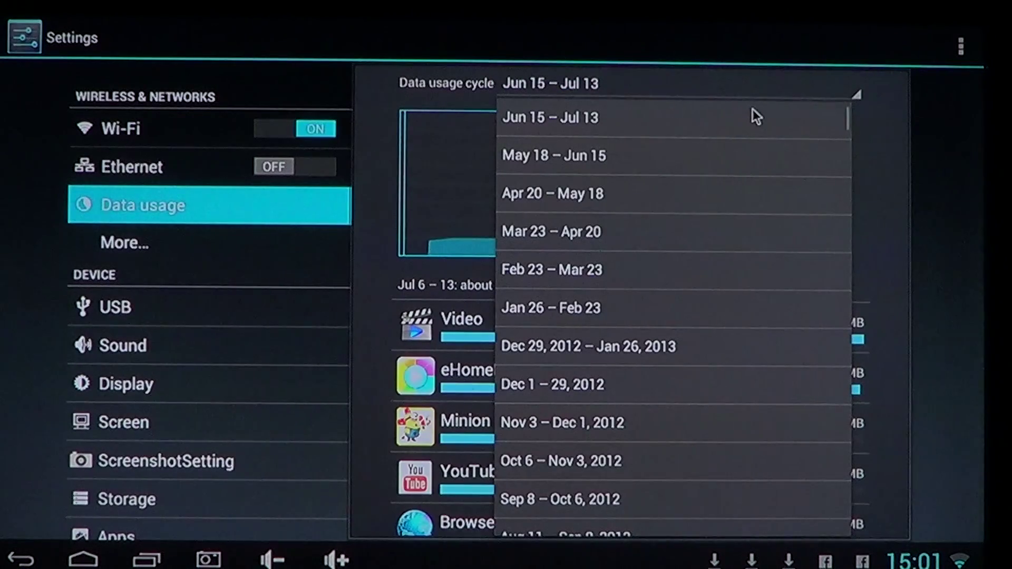
pyautogui.scroll(1, 723, 188)
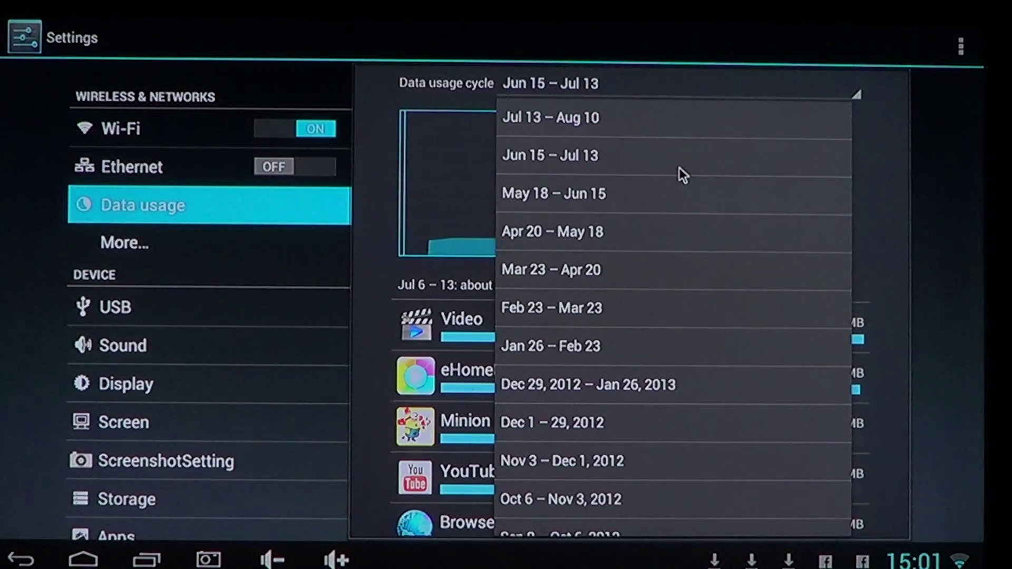
pyautogui.click(642, 115)
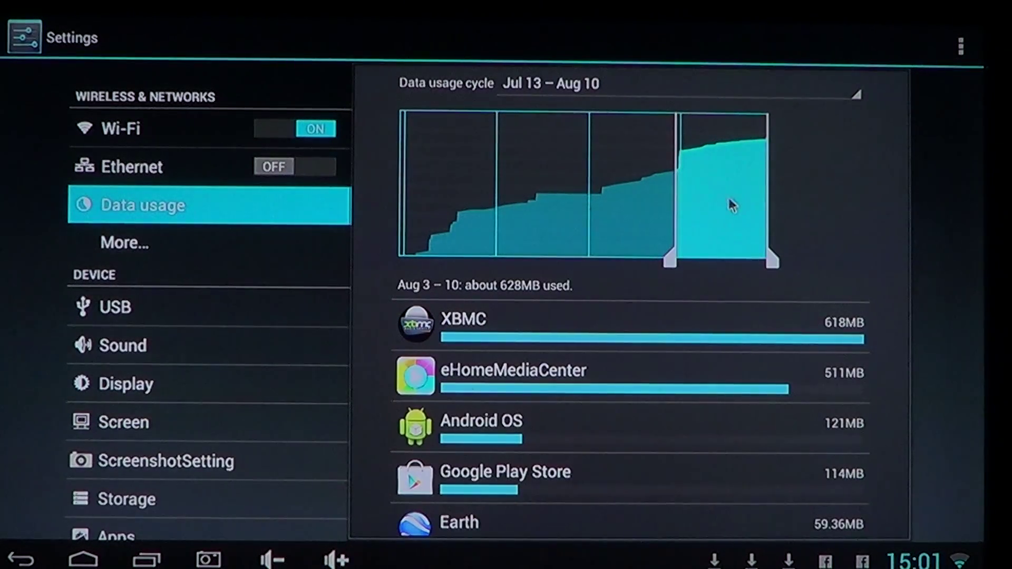
# - Set the range to Jul 13 – Aug 5: about 2.00GB, XBMC at 1.59GB
pyautogui.moveTo(669, 259); pyautogui.dragTo(392, 261)
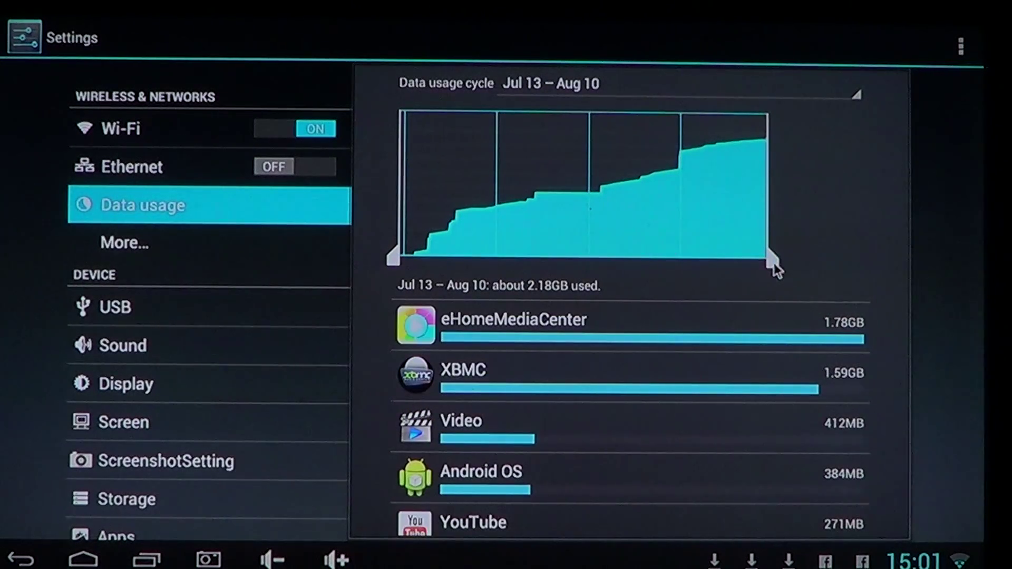
pyautogui.moveTo(774, 264); pyautogui.dragTo(692, 272)
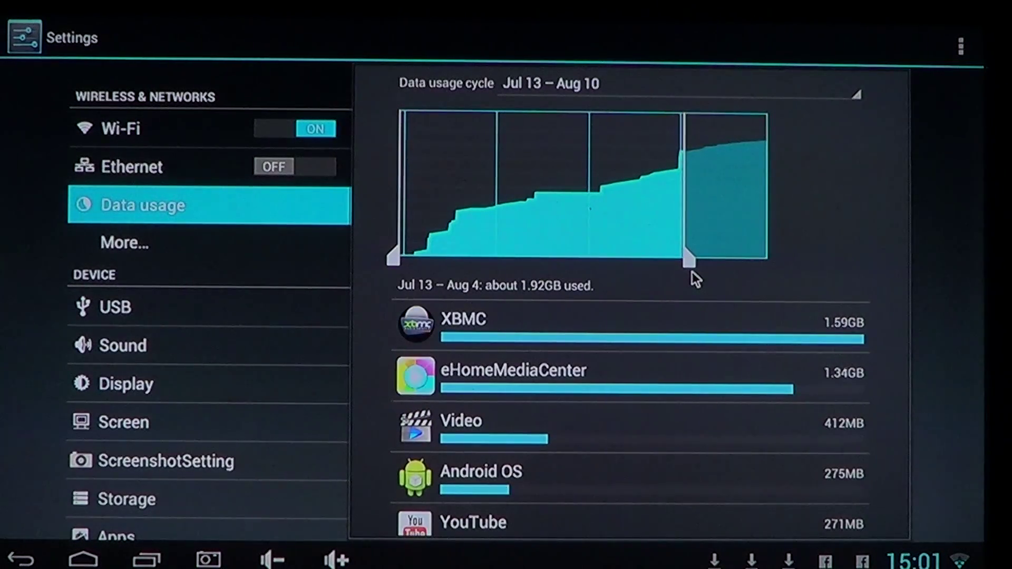
pyautogui.moveTo(692, 272); pyautogui.dragTo(712, 272)
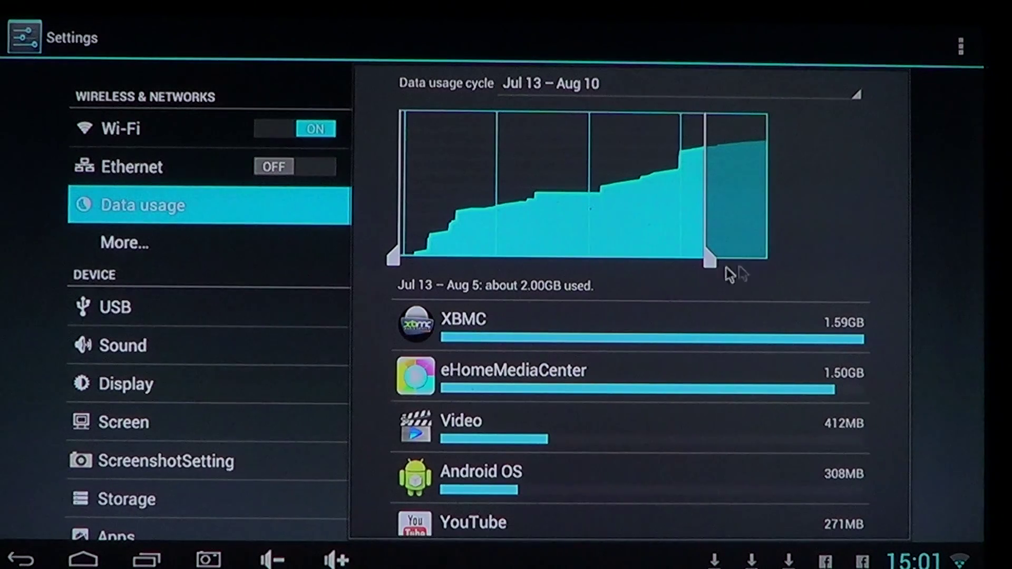